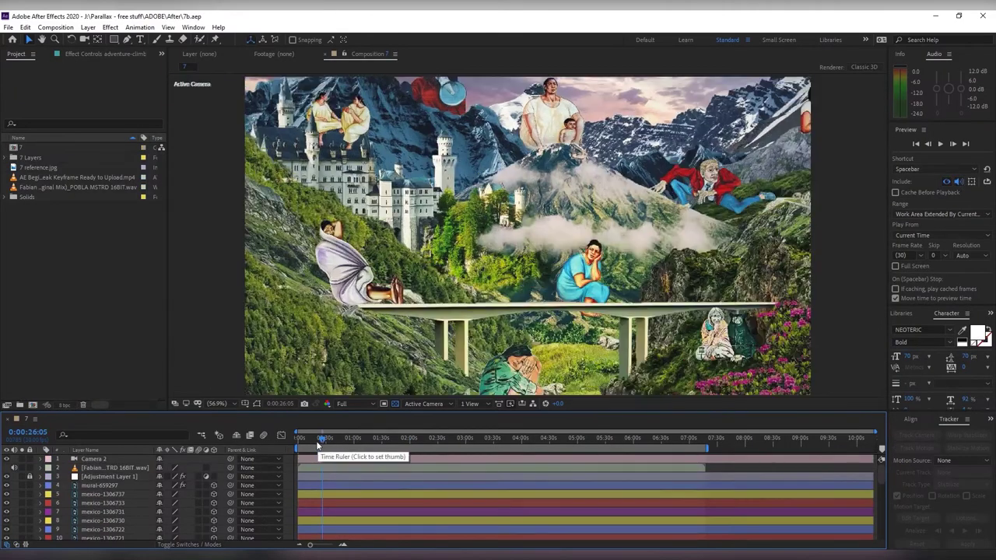
Scrub the composition, then close the Character and Paragraph panels from their panel menus.
drag(317, 443, 291, 471)
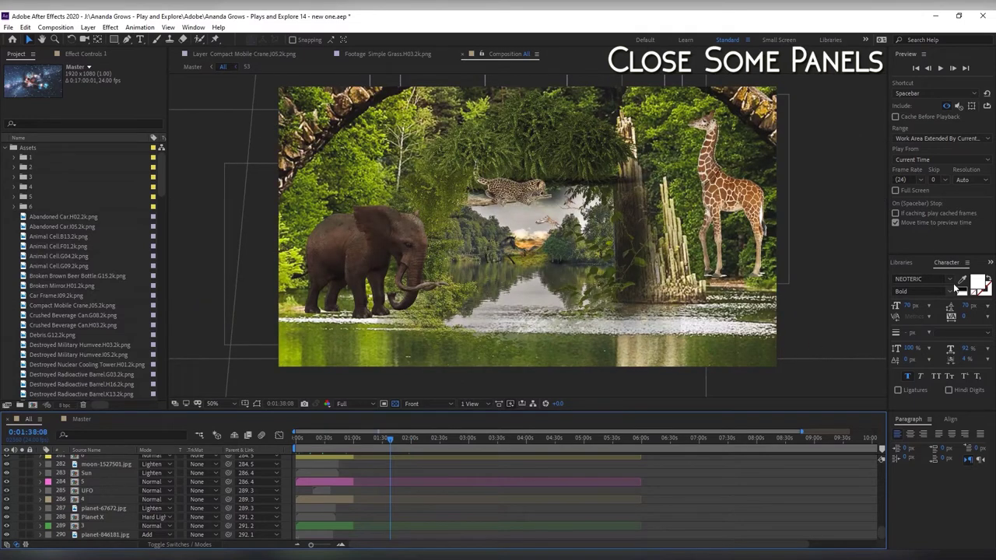
click(968, 263)
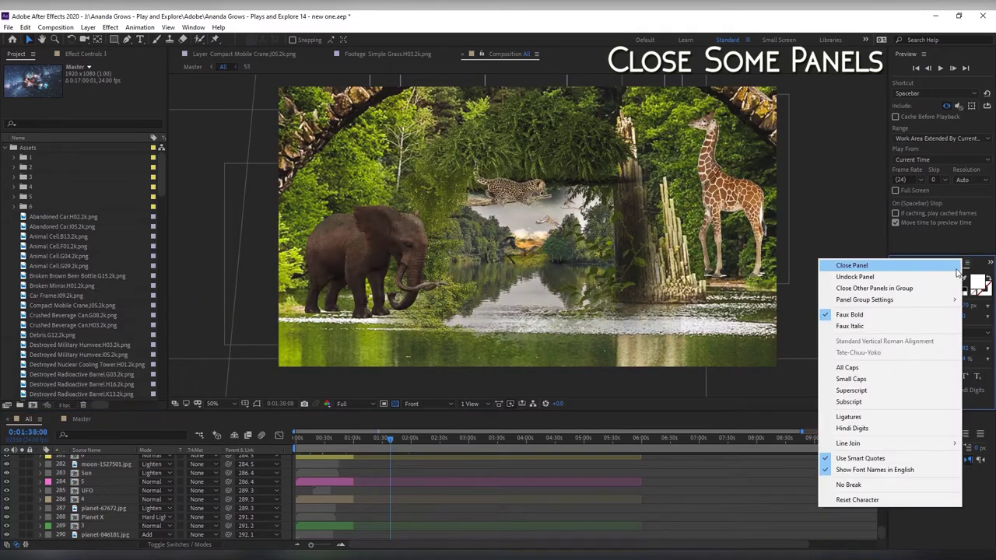
click(954, 267)
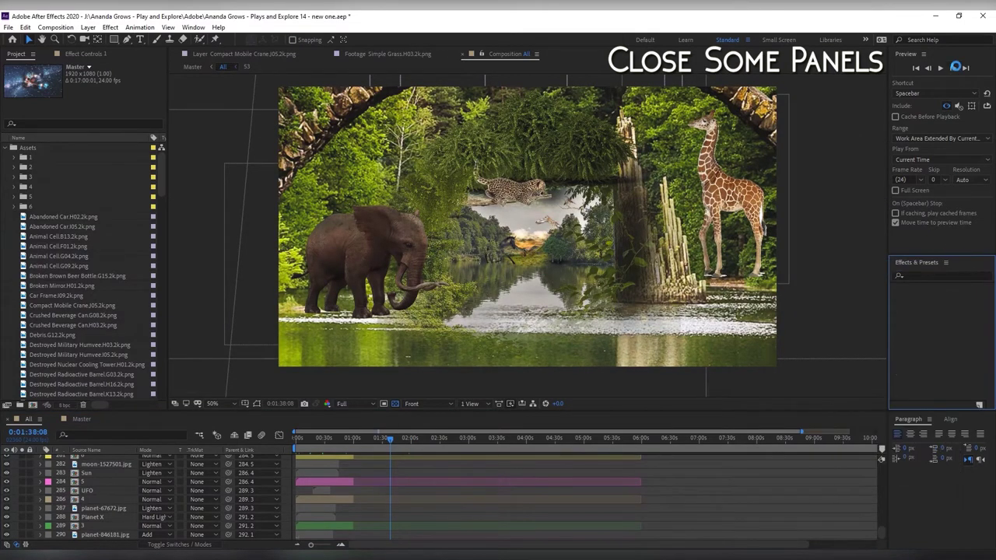
click(930, 419)
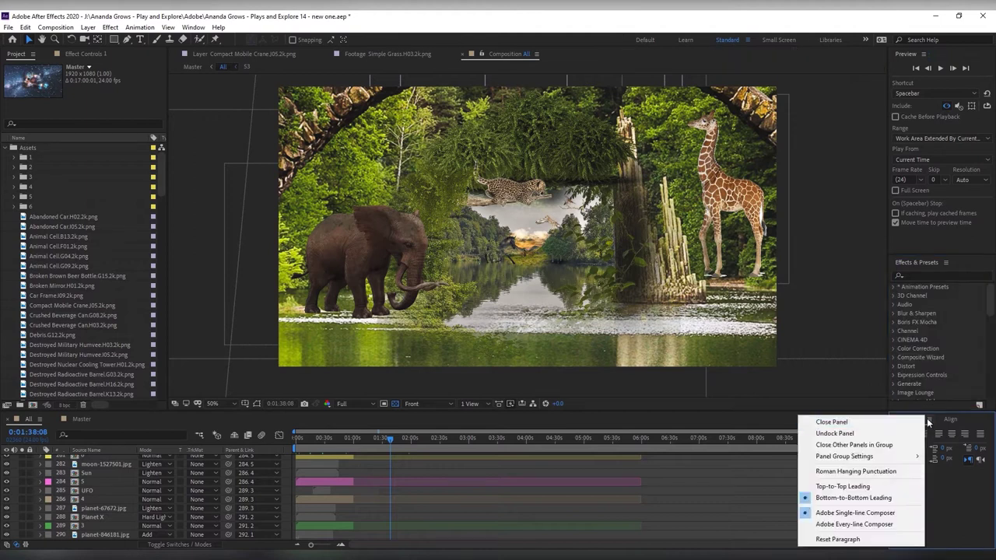
click(833, 421)
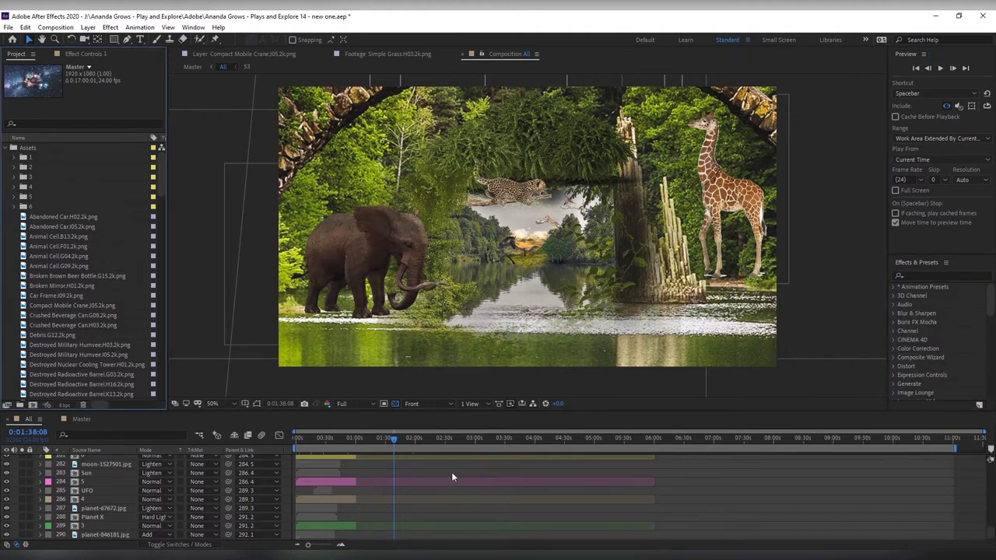
In Memory preferences, set the RAM reserved for other applications to 3 GB.
click(25, 27)
mouse_move(62, 315)
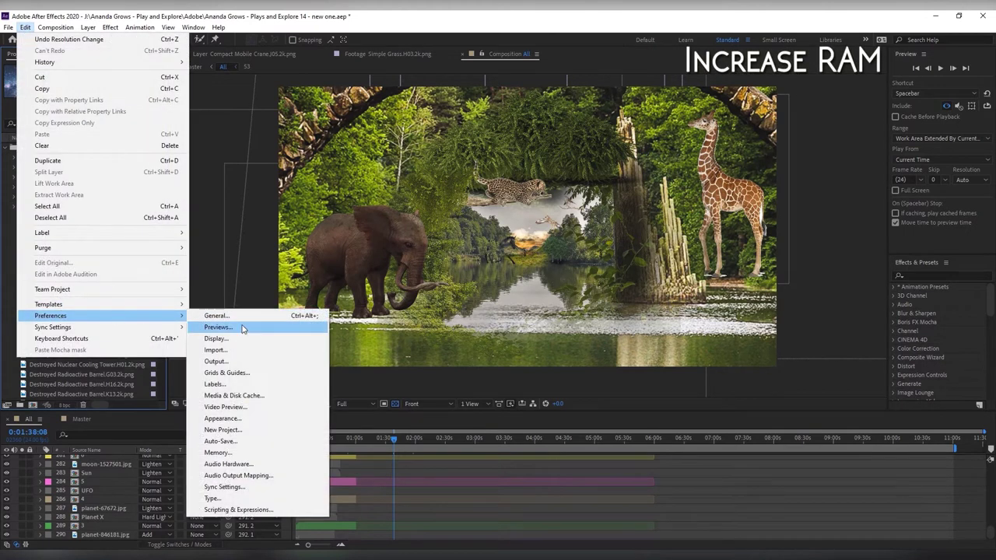
click(257, 455)
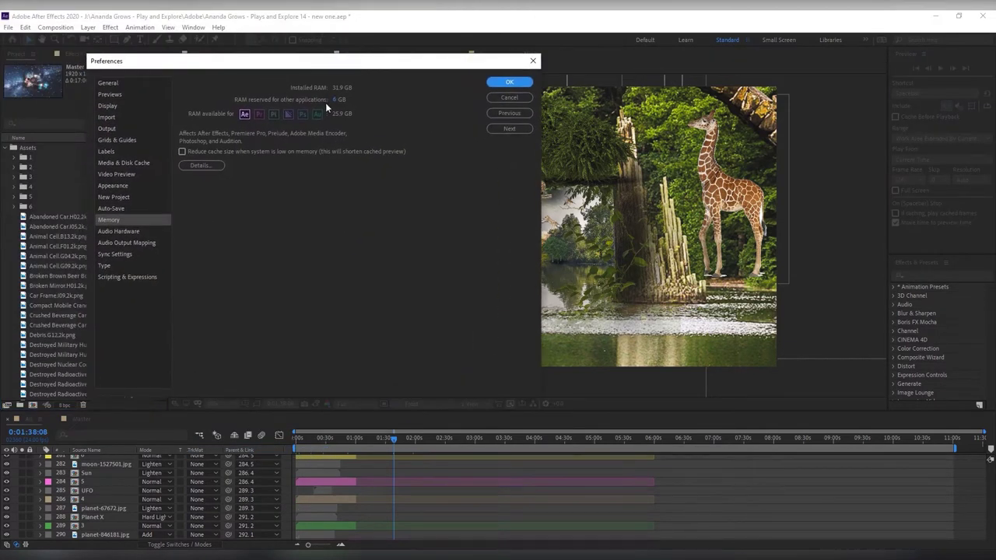
drag(335, 100, 299, 100)
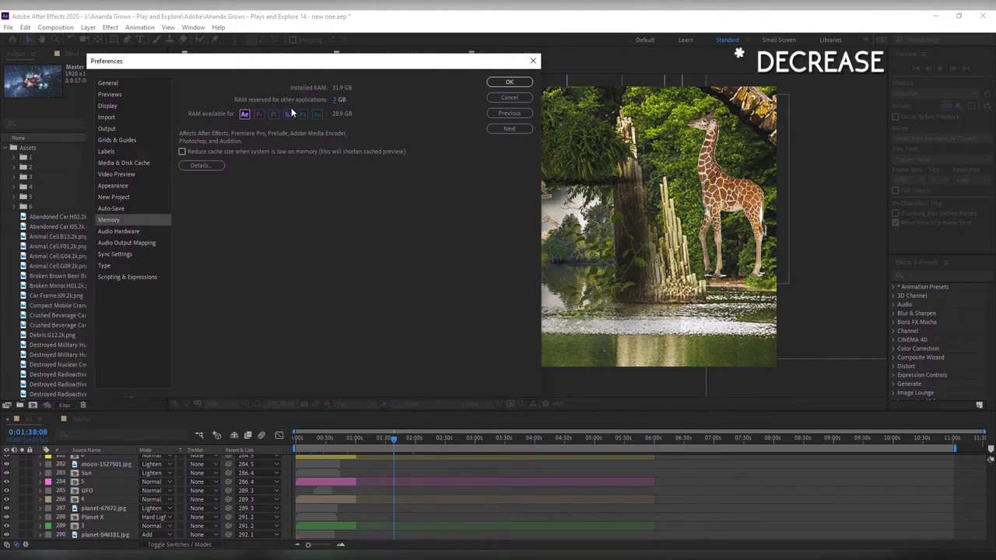
click(335, 102)
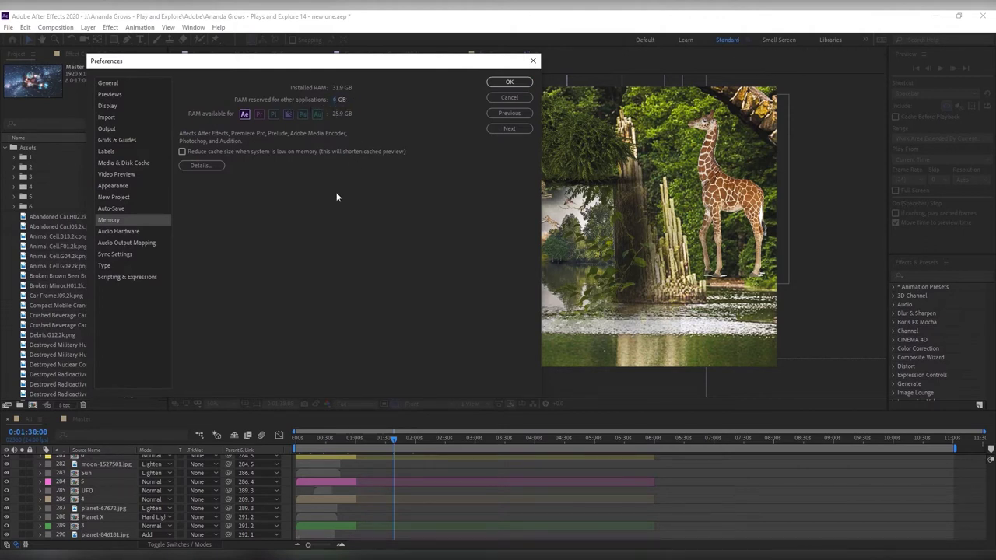
click(340, 99)
text(3)
key(Return)
Empty the 27.2 GB disk cache in Media & Disk Cache preferences.
click(135, 163)
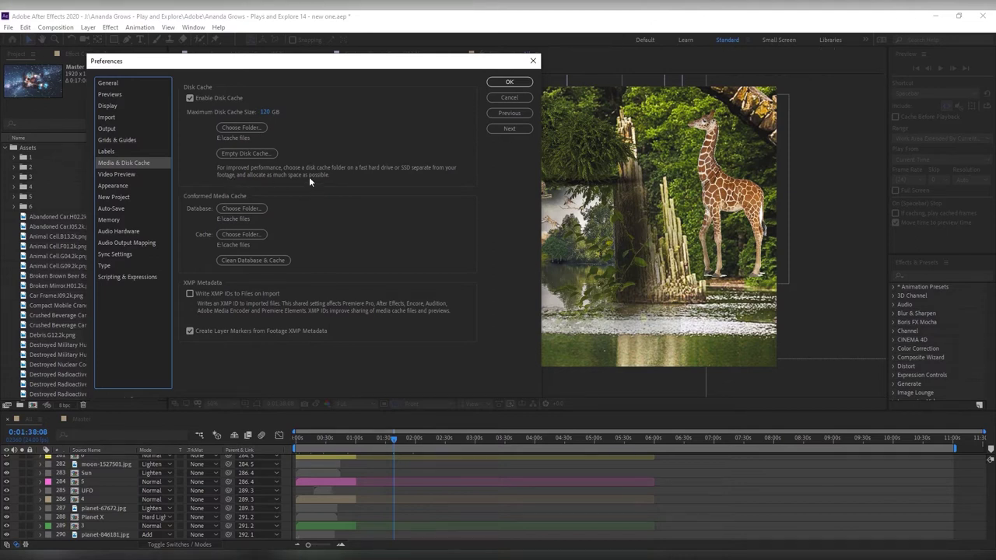
click(267, 154)
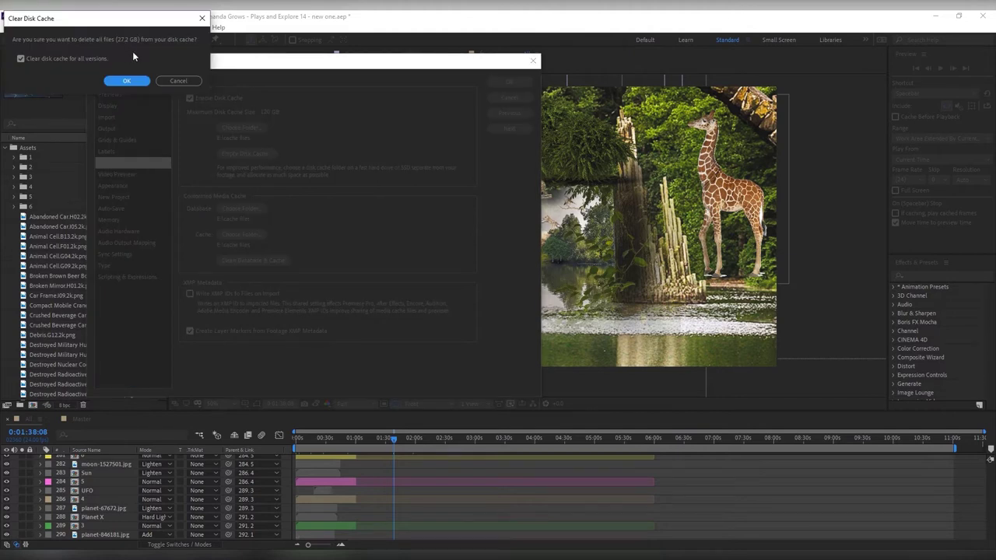
click(126, 80)
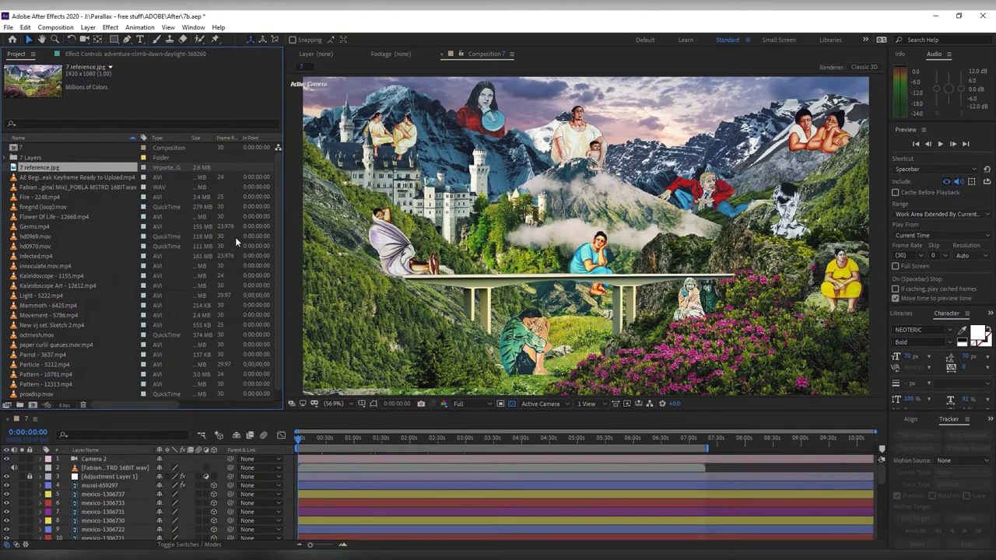
Interpret firegrid (loop).mov footage to conform its frame rate to 24 fps.
click(58, 206)
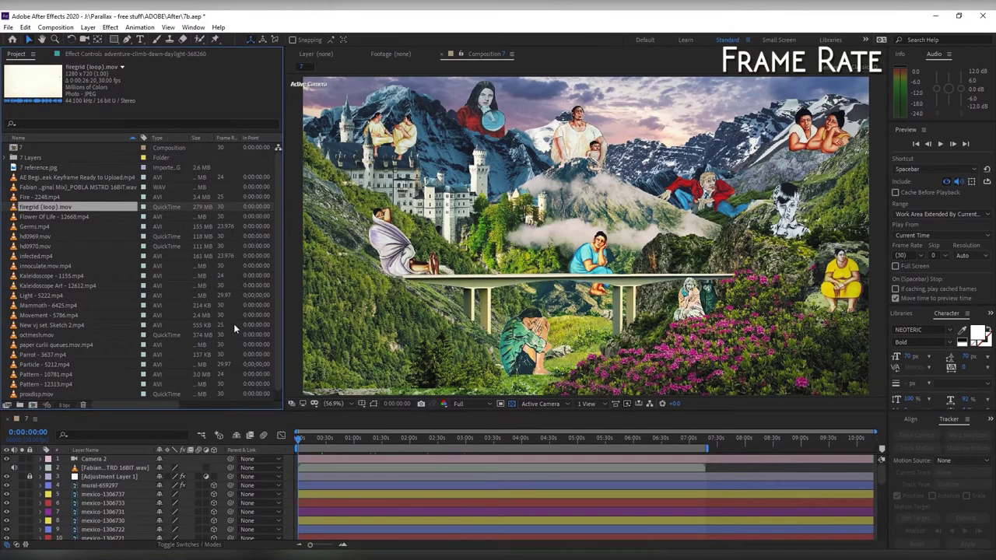
right_click(74, 207)
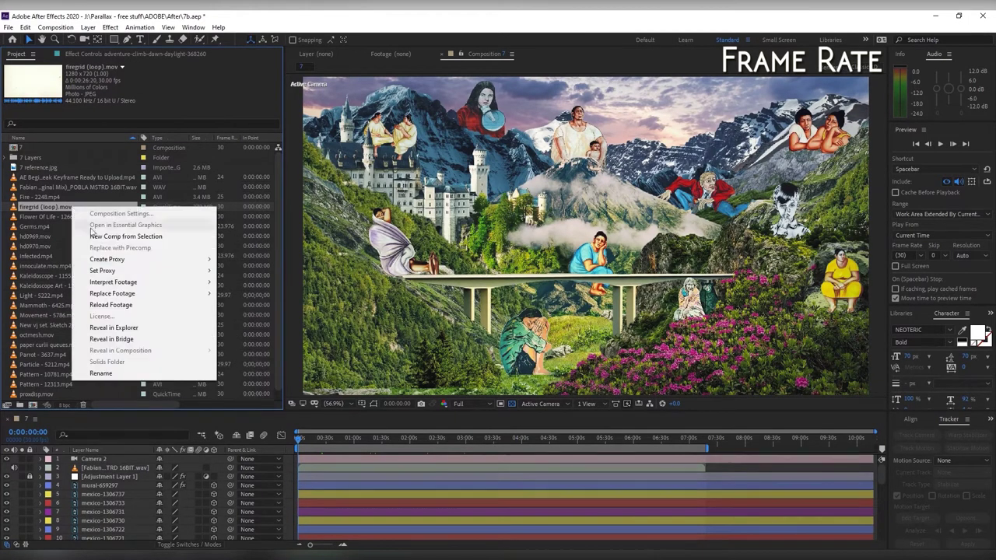
mouse_move(127, 282)
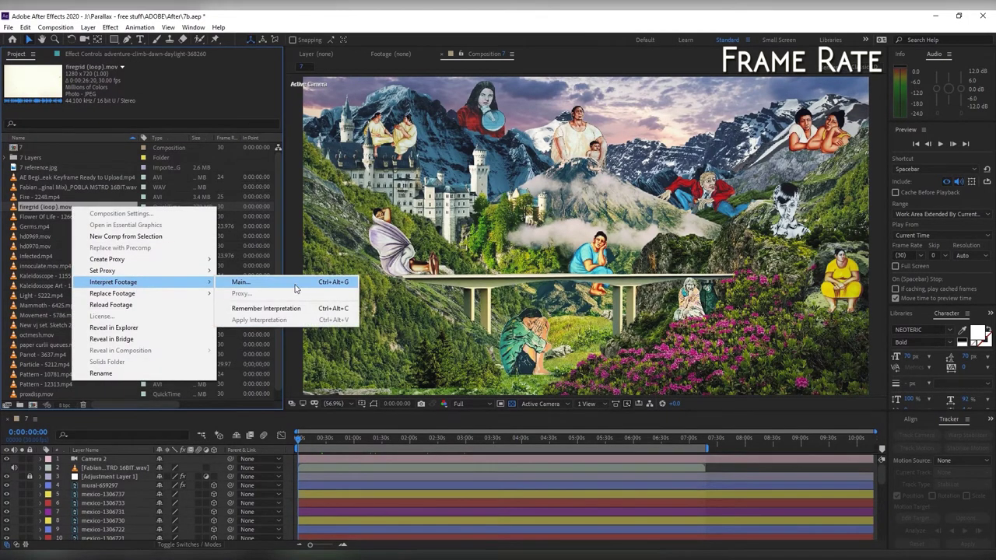
click(294, 285)
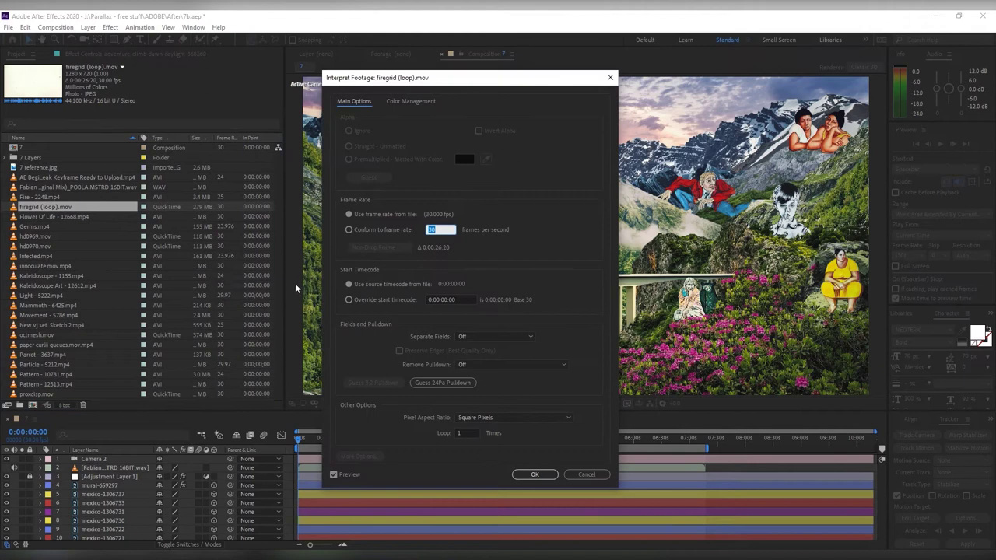
click(349, 230)
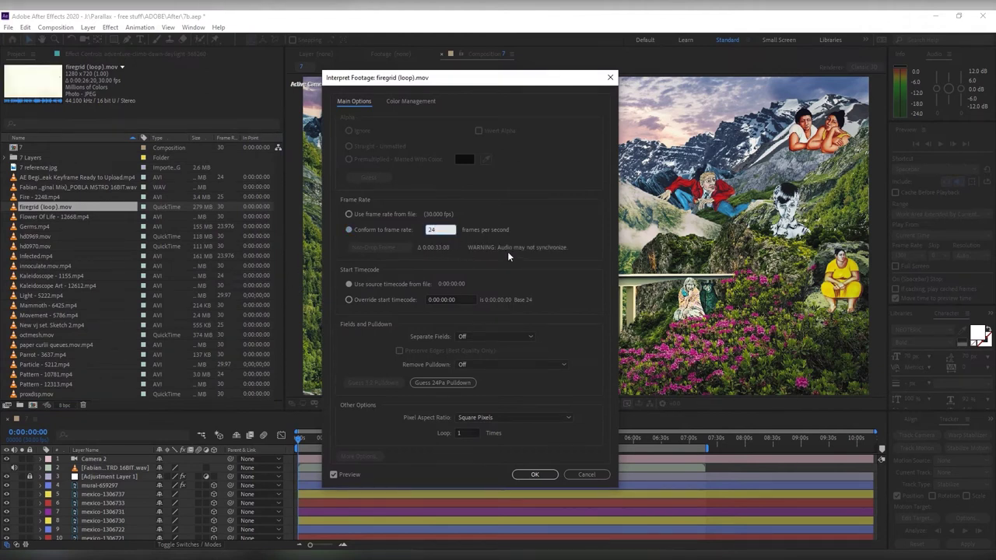
text(24)
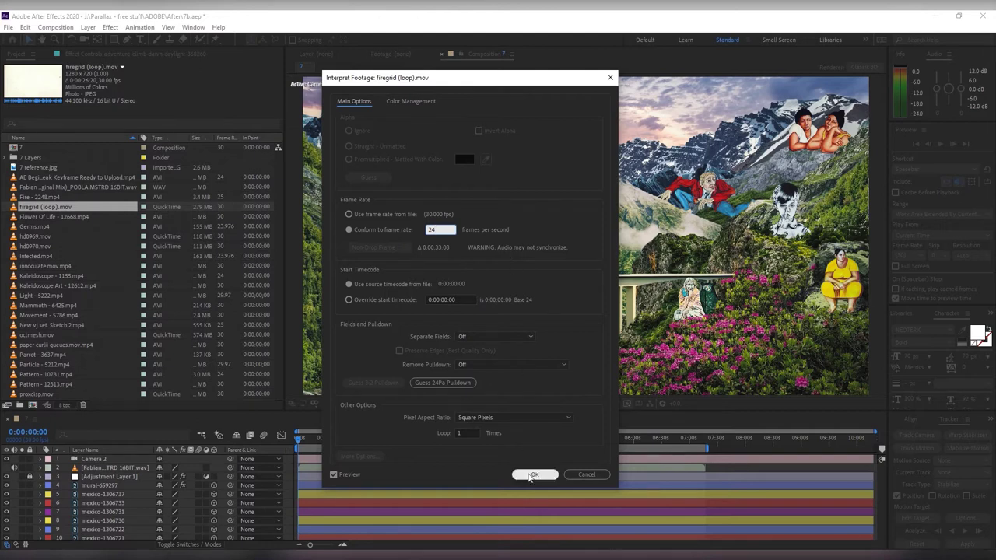
click(534, 475)
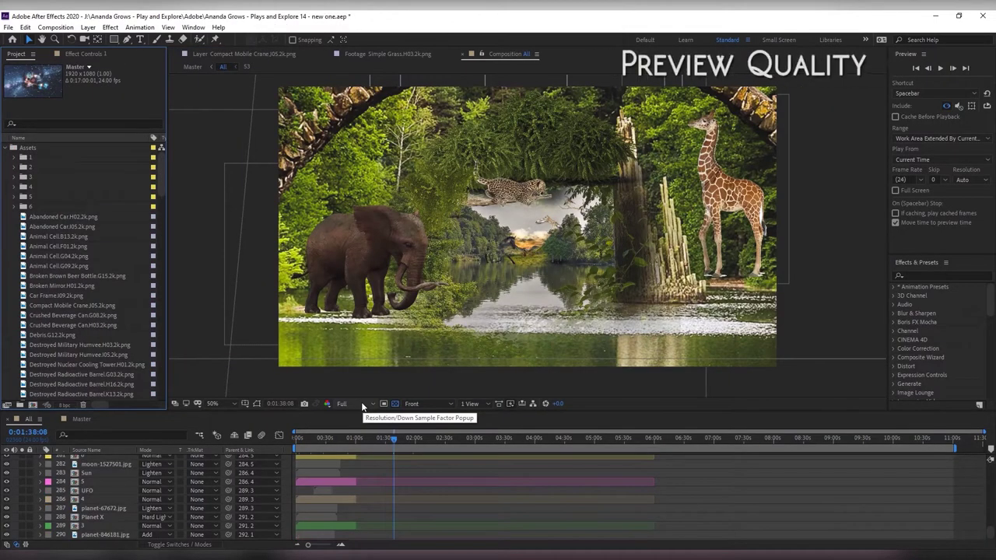
Set preview resolution to Quarter and move the current time to about 5:08.
click(361, 403)
click(355, 463)
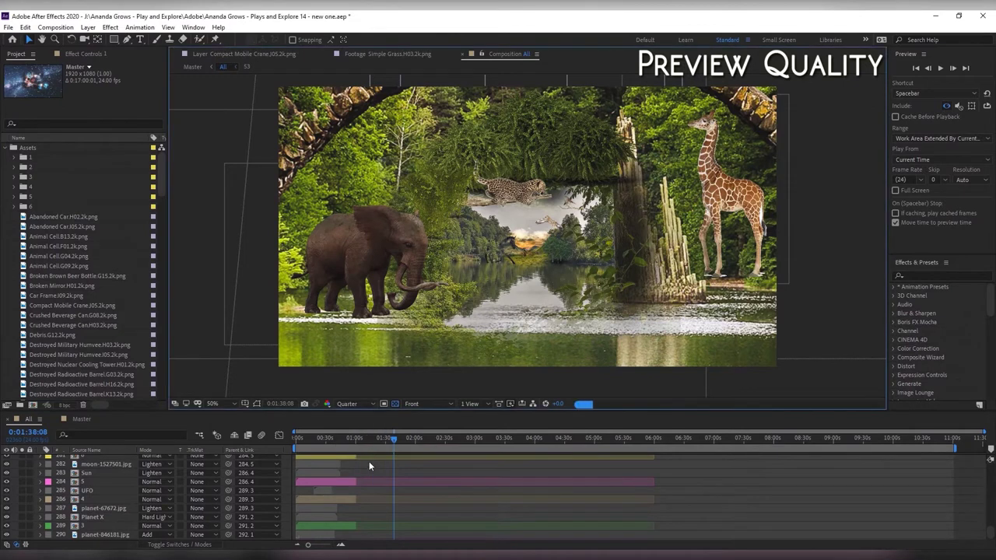
drag(479, 438, 528, 439)
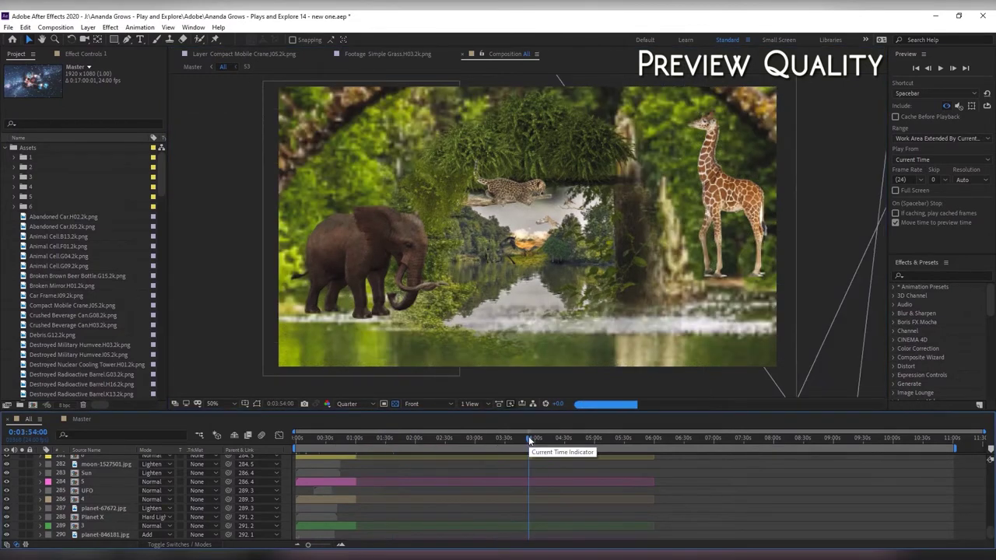
click(603, 439)
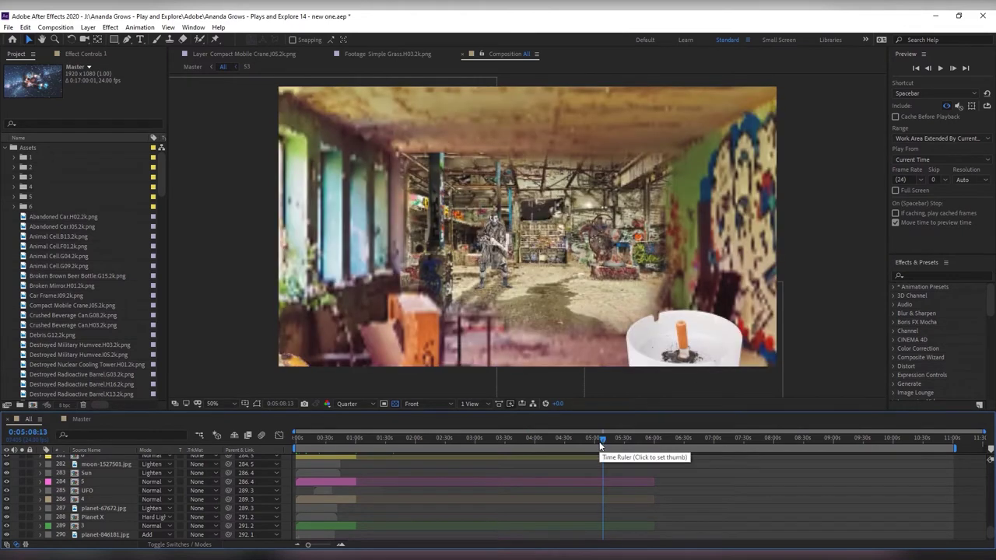
Preview the scene in Fast Draft, then set Fast Previews back to Final Quality.
click(510, 404)
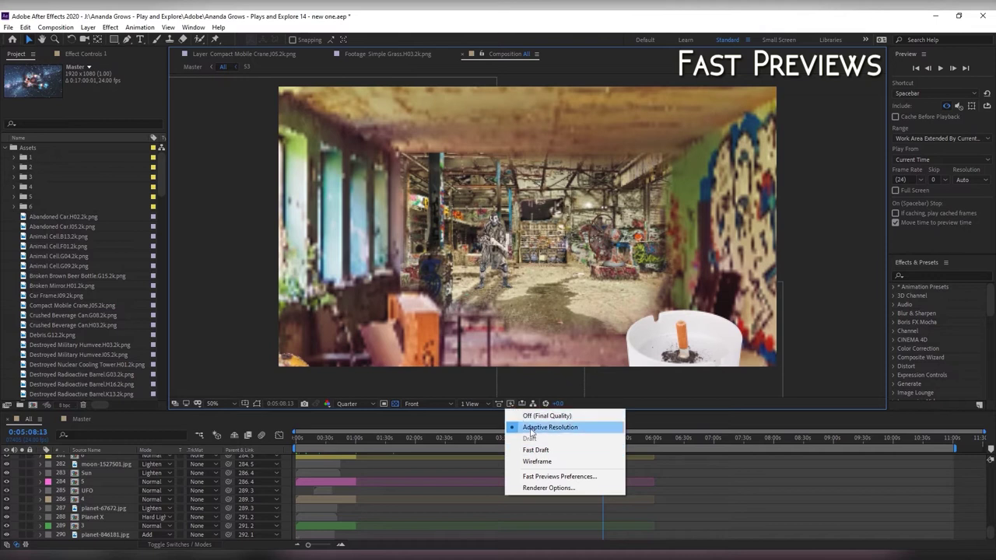
click(568, 451)
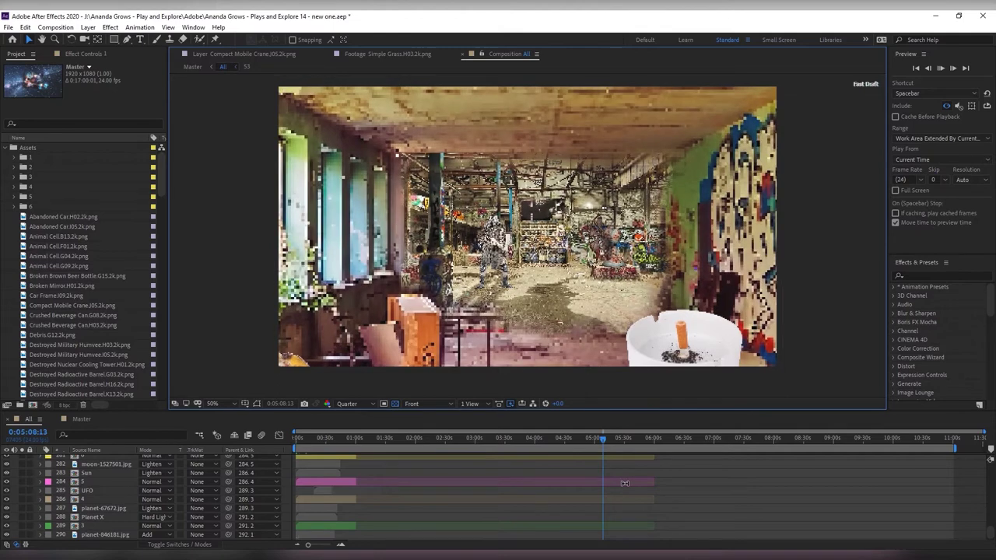
key(space)
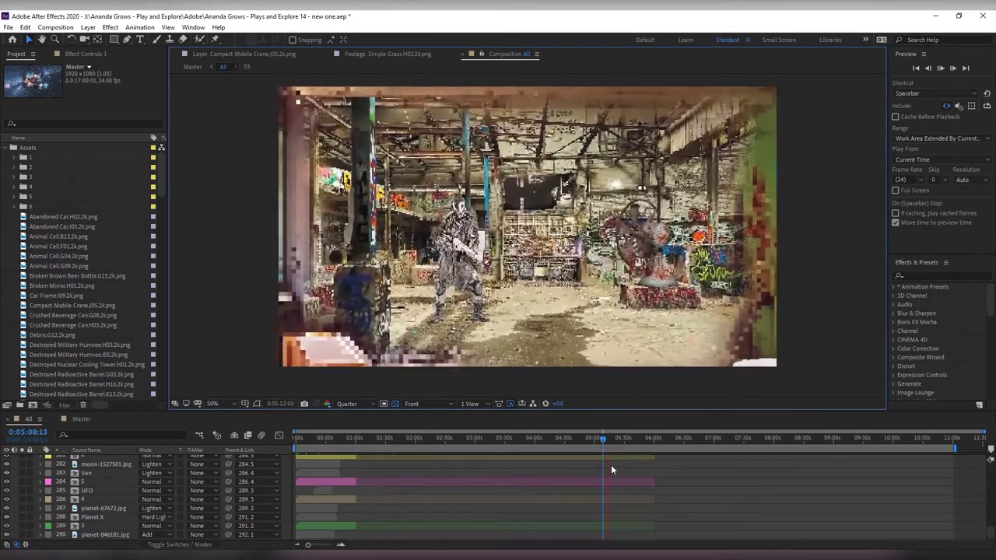
click(511, 404)
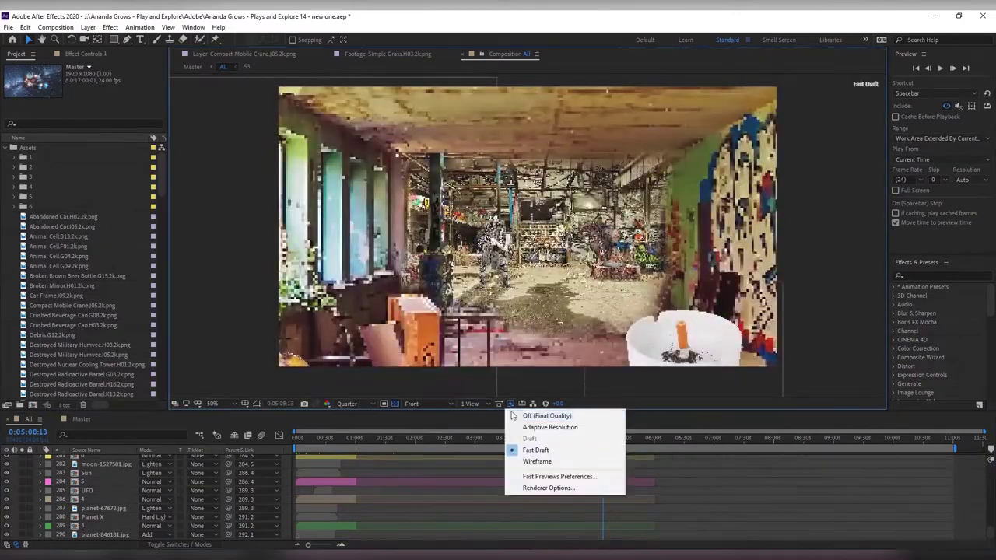
click(514, 415)
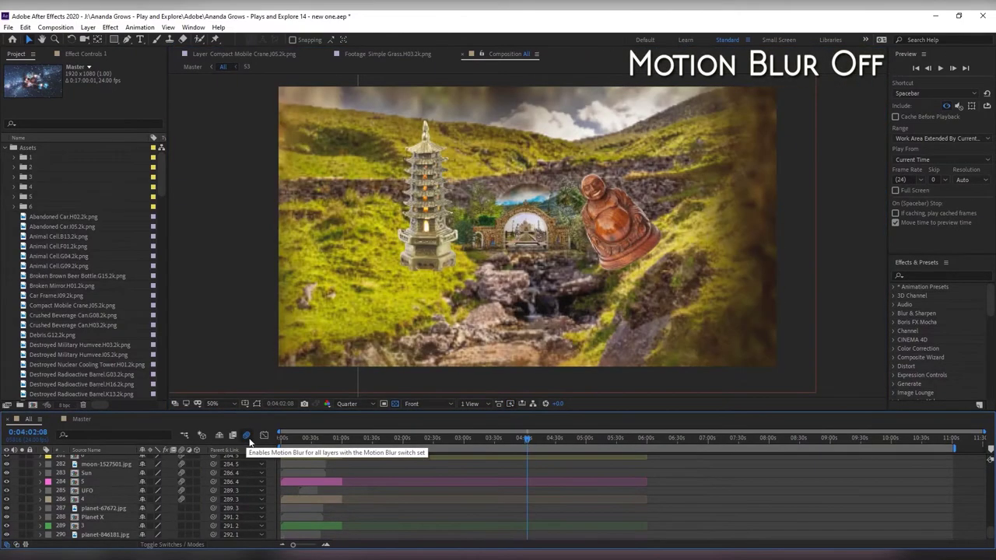
Disable the composition's Enable Motion Blur switch in the Timeline.
click(247, 438)
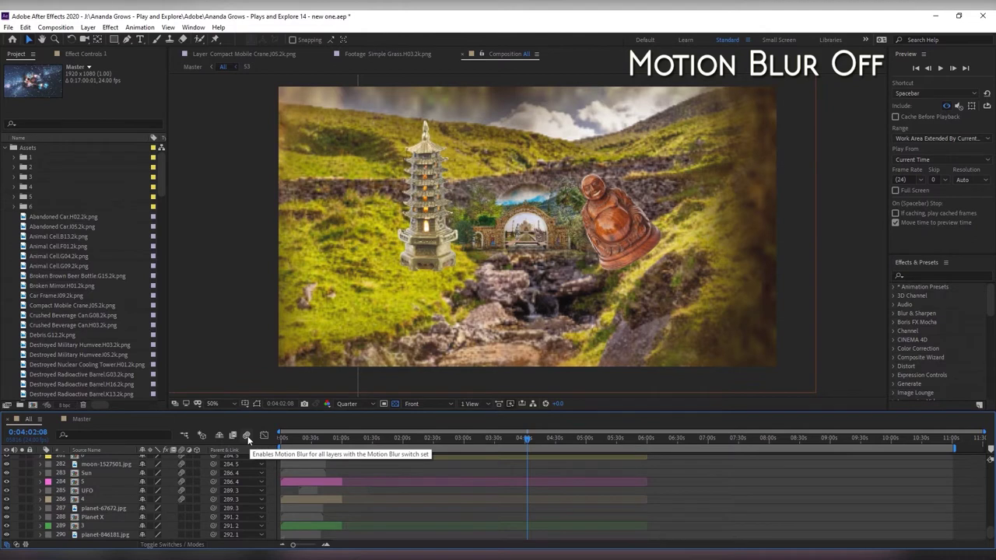
scroll(185, 527, up, 10)
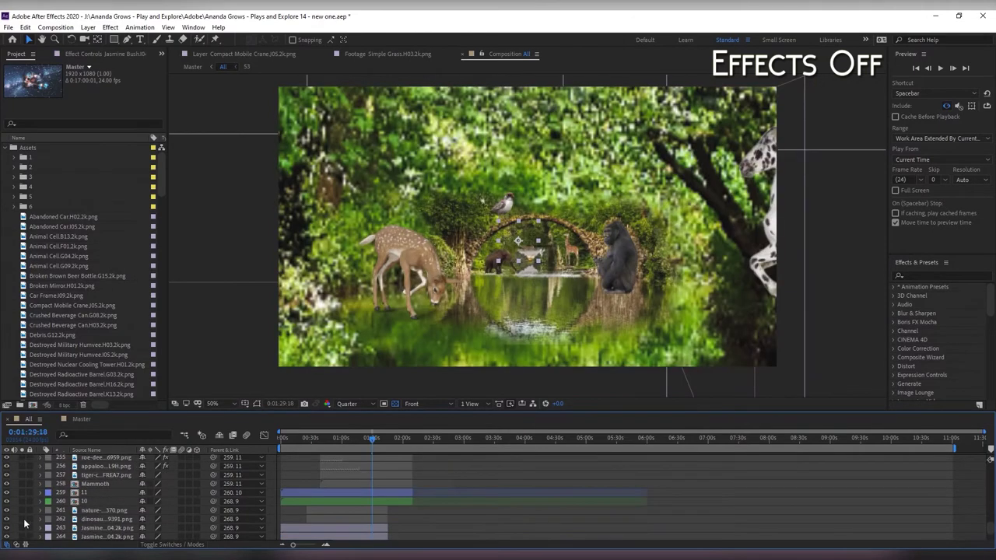
Solo the Bird and gorilla (249) layers and set viewer resolution to Full.
click(25, 488)
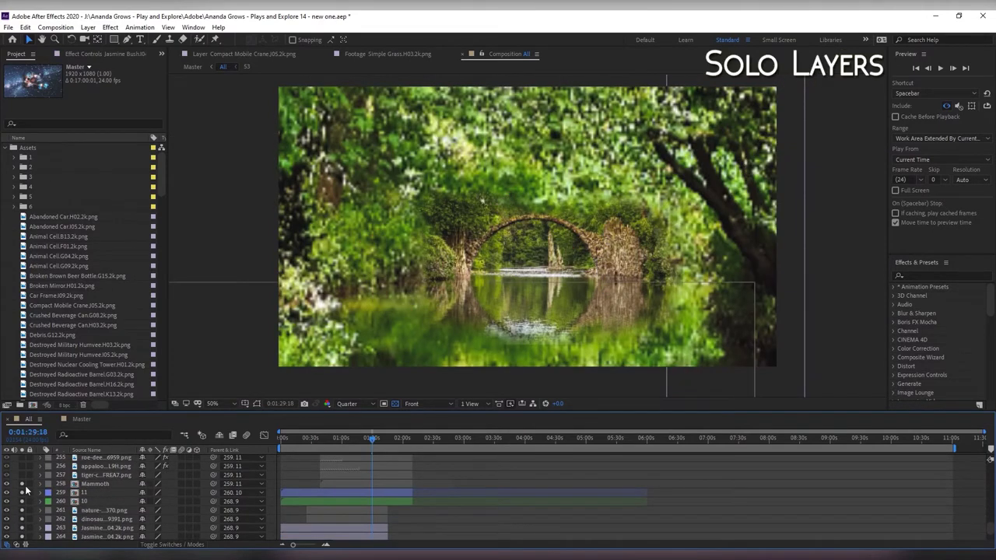
click(25, 489)
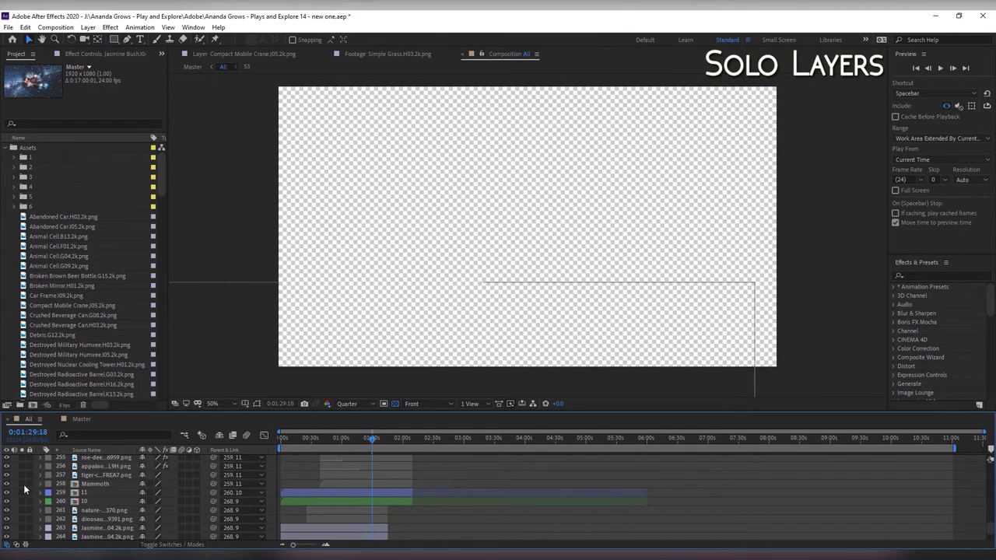
click(109, 466)
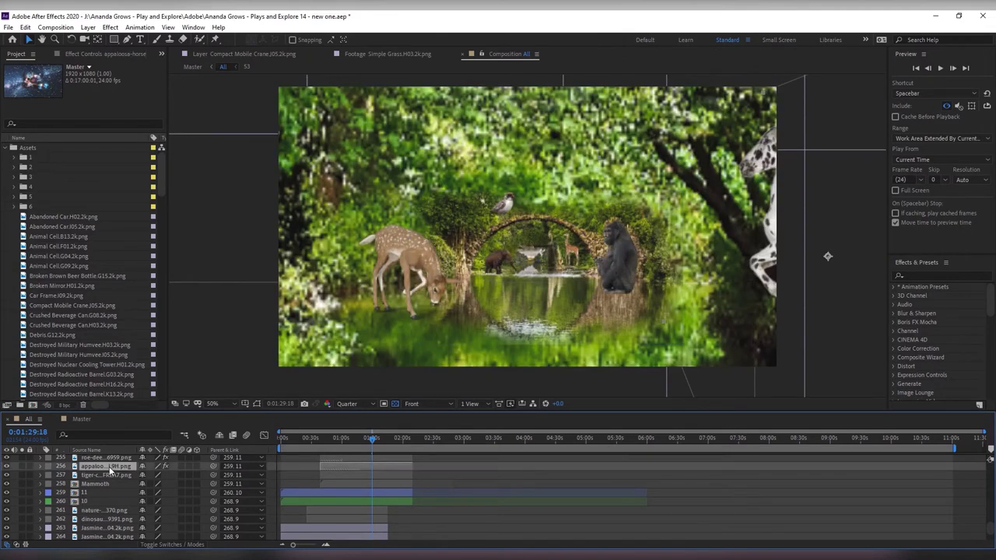
scroll(109, 466, up, 3)
click(91, 502)
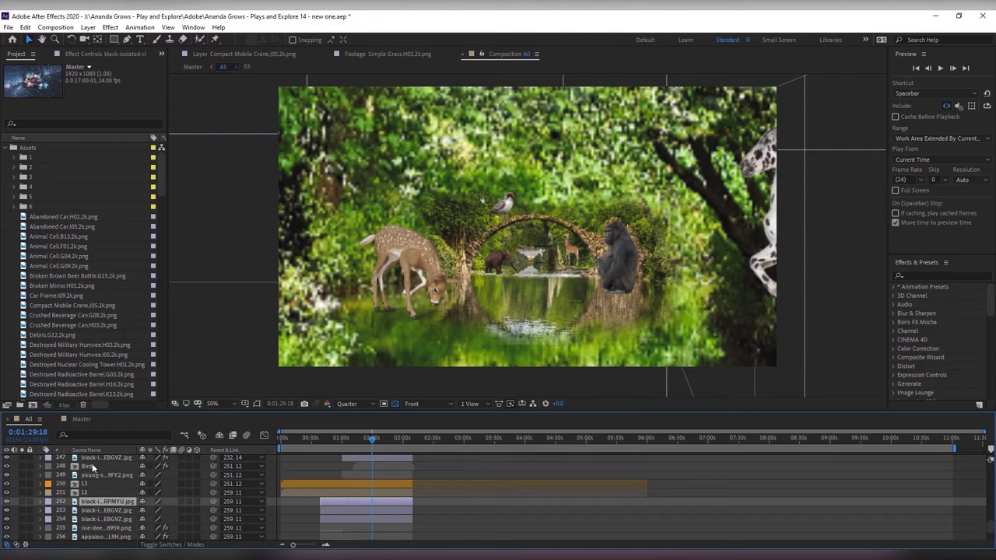
click(92, 466)
click(104, 476)
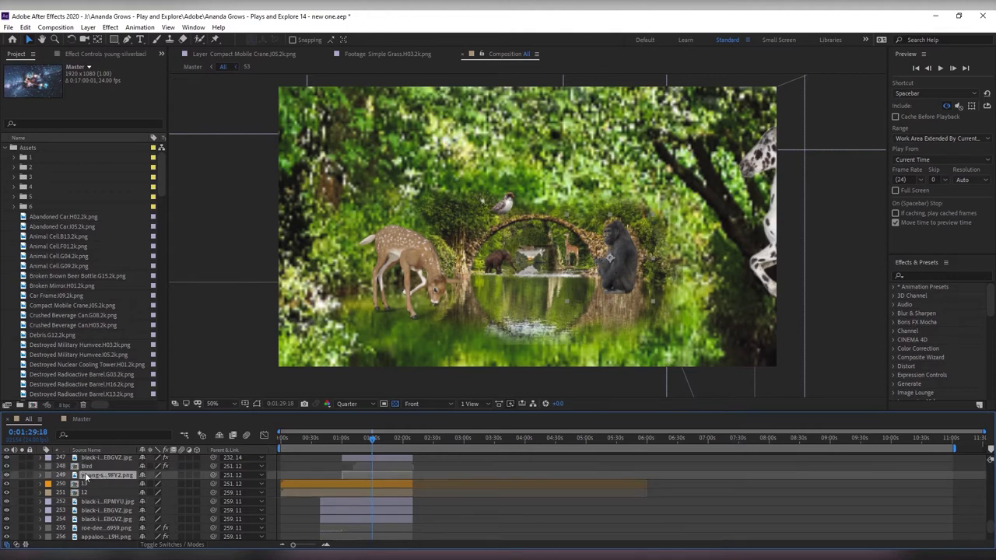
click(22, 467)
click(22, 475)
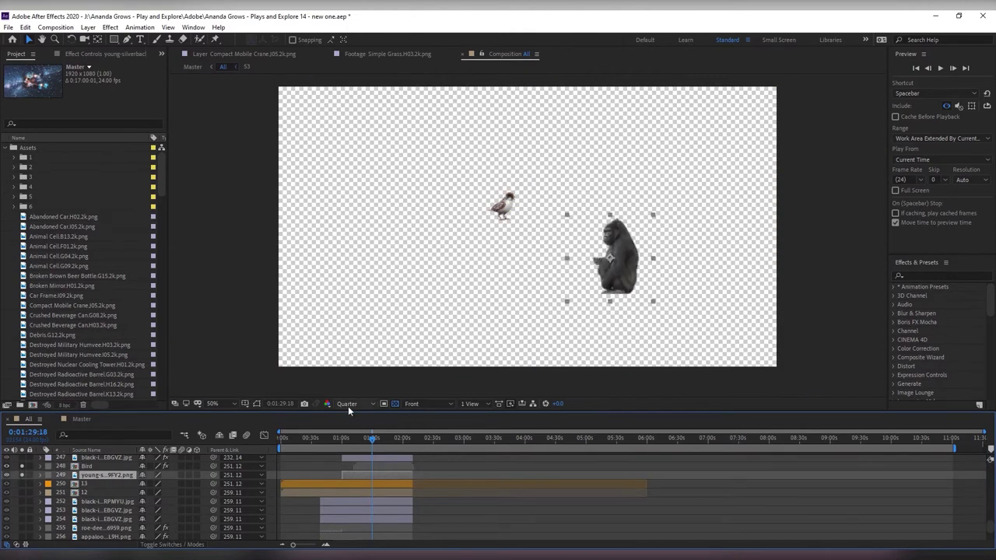
click(348, 406)
click(352, 418)
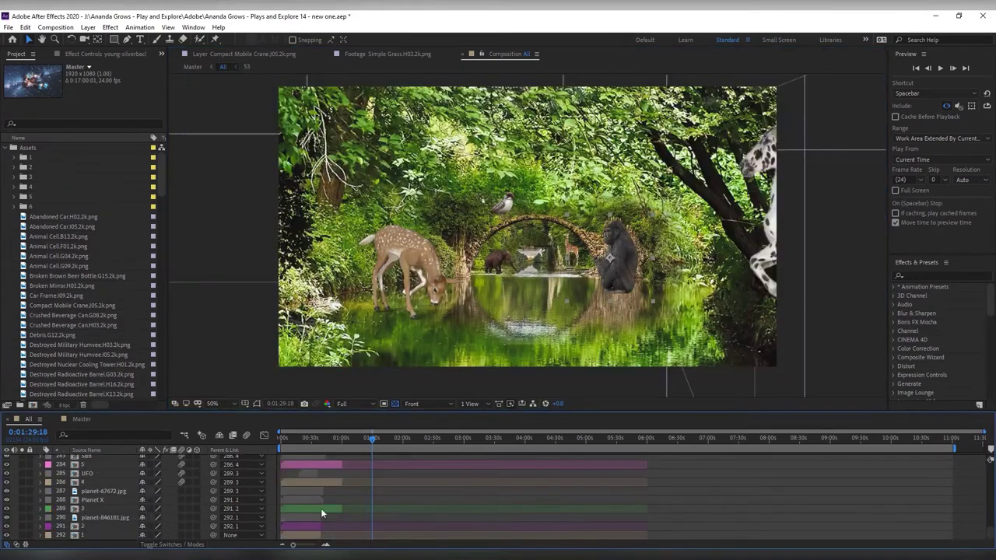
scroll(320, 514, up, 15)
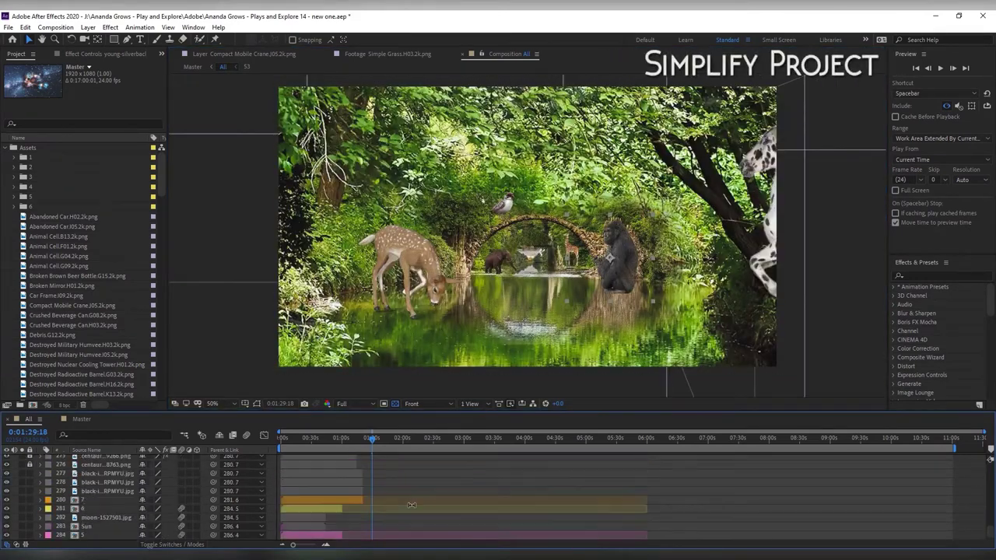
scroll(413, 508, up, 20)
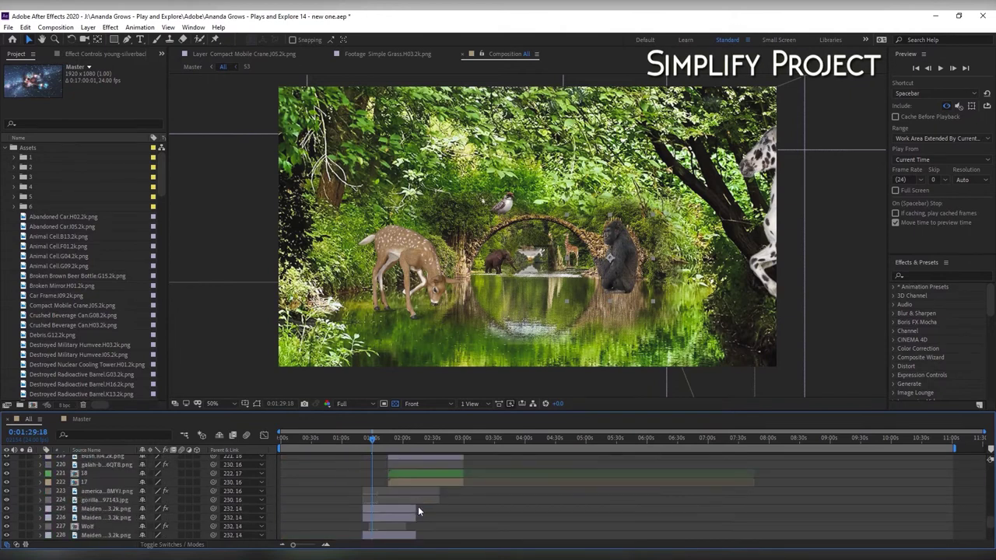
scroll(419, 511, up, 12)
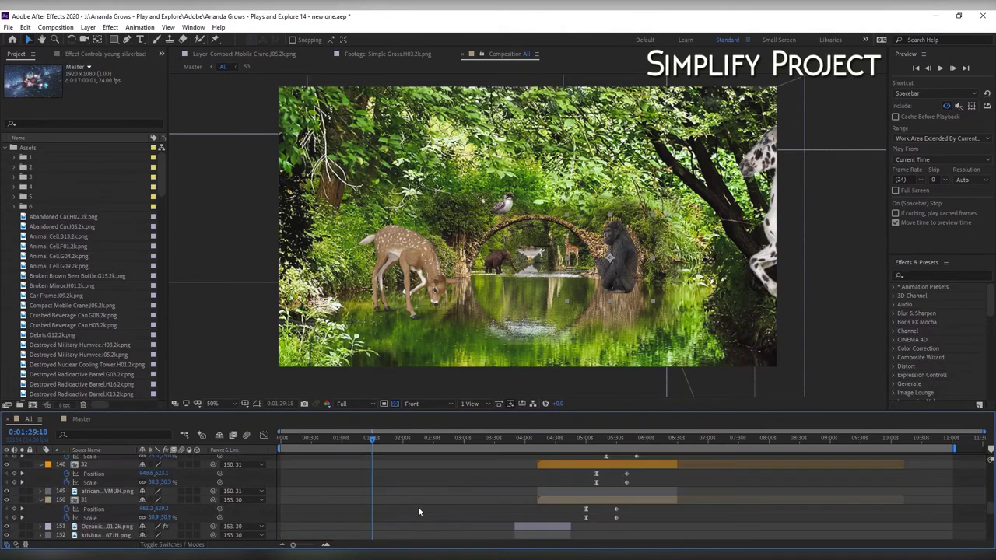
scroll(419, 511, up, 16)
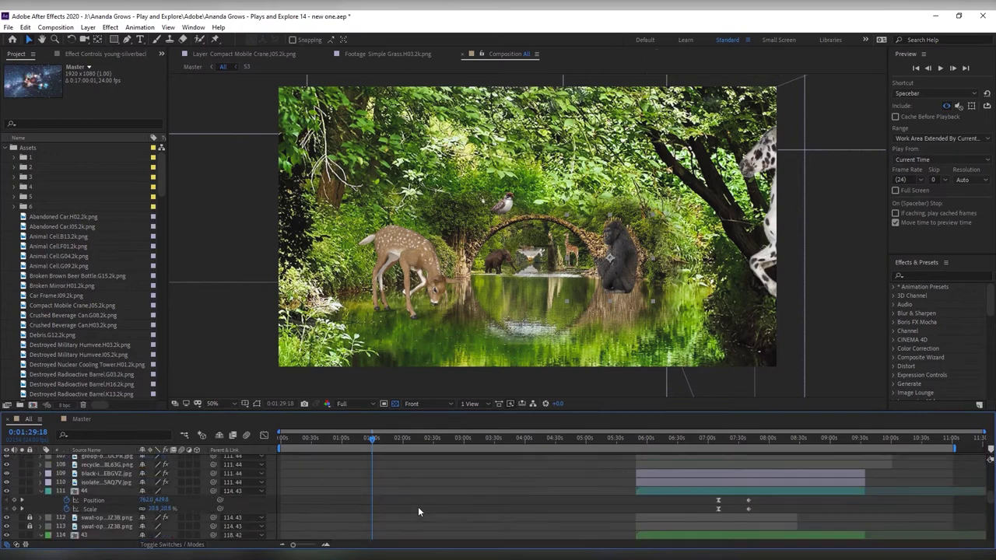
scroll(419, 512, up, 20)
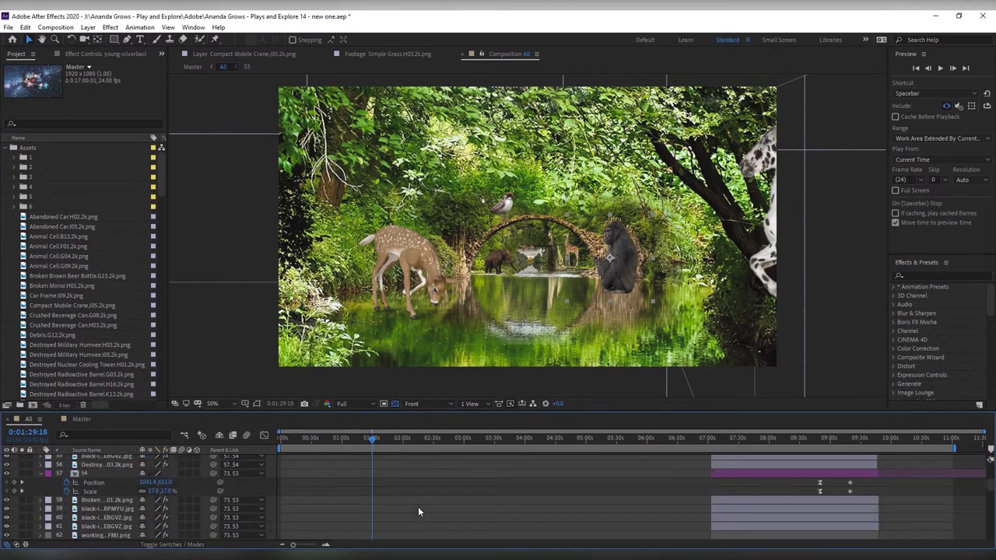